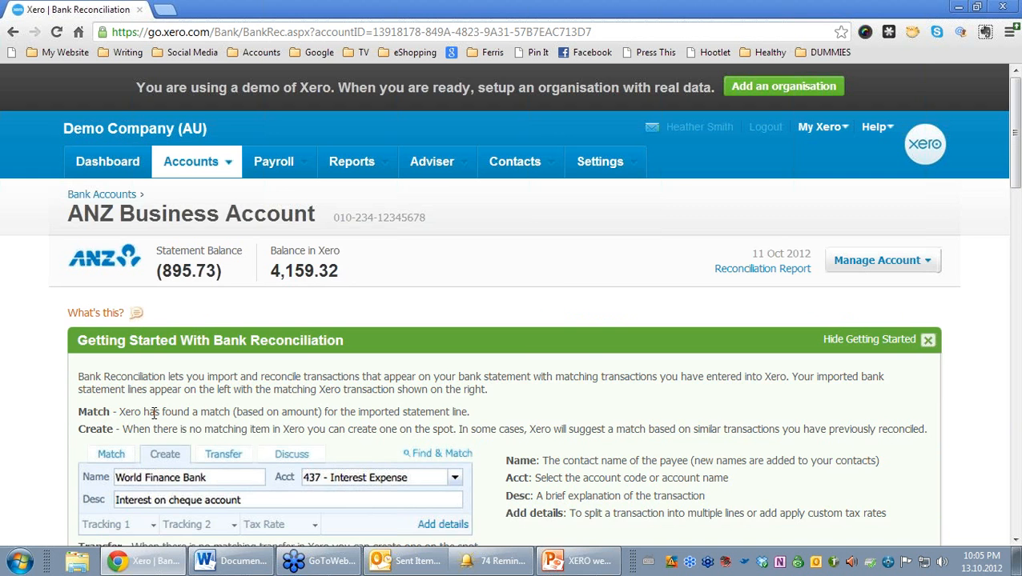
# Open the list of imported bank statements for the ANZ Business Account
pyautogui.scroll(-4, 154, 414)
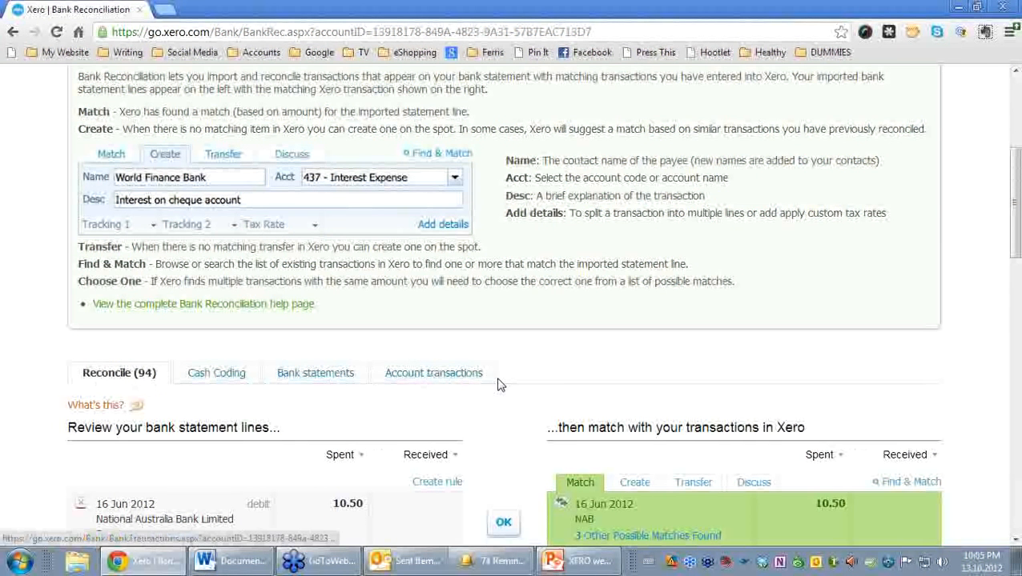
pyautogui.click(314, 374)
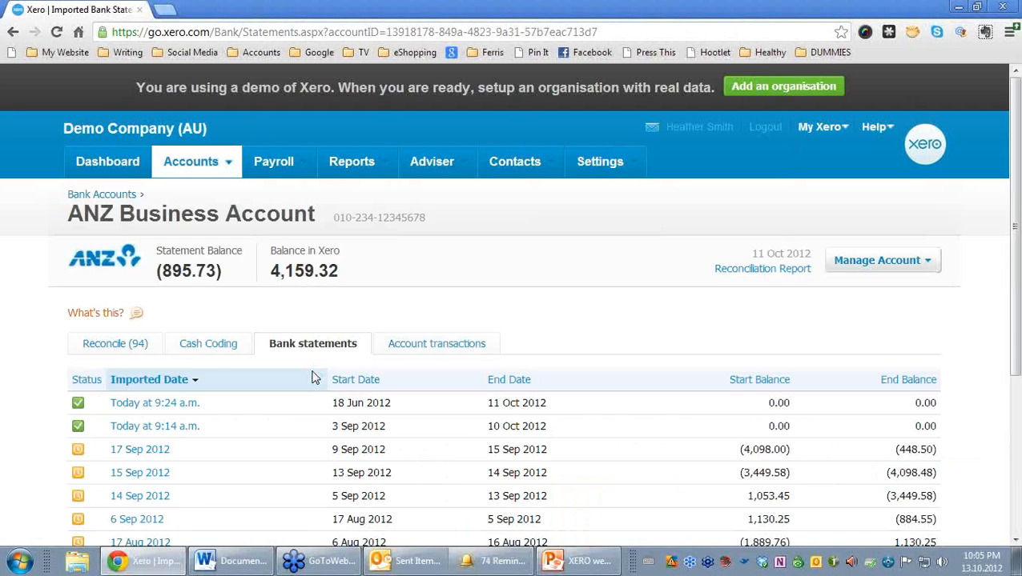
pyautogui.scroll(-1, 315, 378)
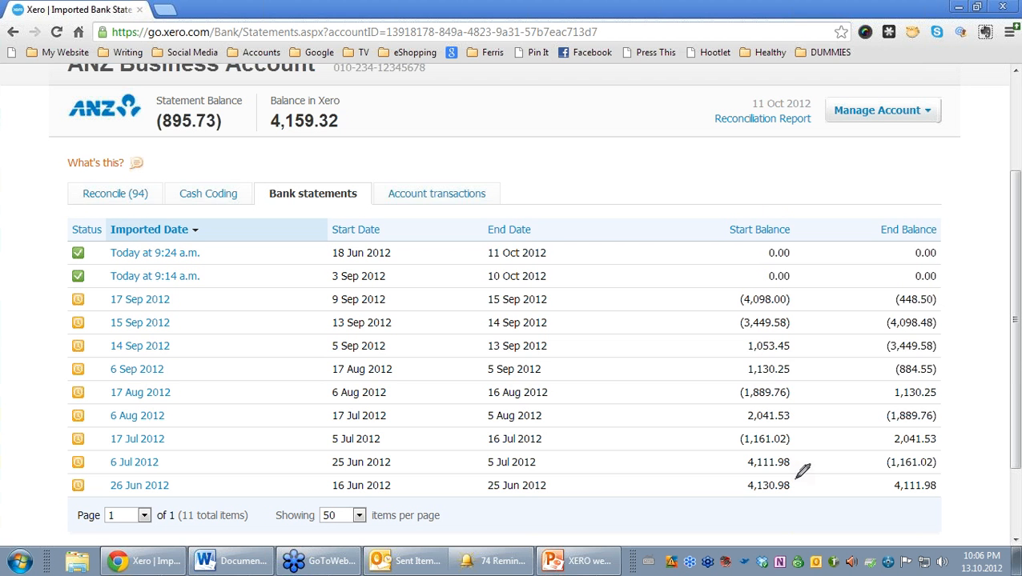
# Trace each imported statement's end balance to the following statement's start balance, working from 26 Jun 2012 up to 14 Sep 2012
pyautogui.moveTo(795, 472)
pyautogui.mouseDown()
pyautogui.moveTo(753, 474)
pyautogui.moveTo(798, 494)
pyautogui.moveTo(793, 474)
pyautogui.mouseUp()
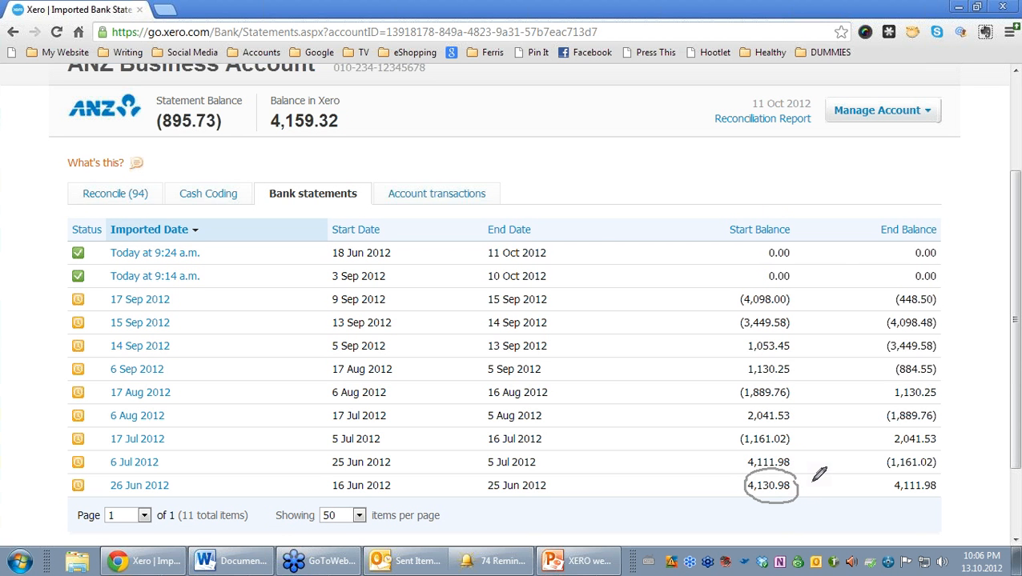
pyautogui.moveTo(907, 474)
pyautogui.mouseDown()
pyautogui.moveTo(894, 485)
pyautogui.moveTo(969, 480)
pyautogui.moveTo(911, 464)
pyautogui.moveTo(807, 462)
pyautogui.mouseUp()
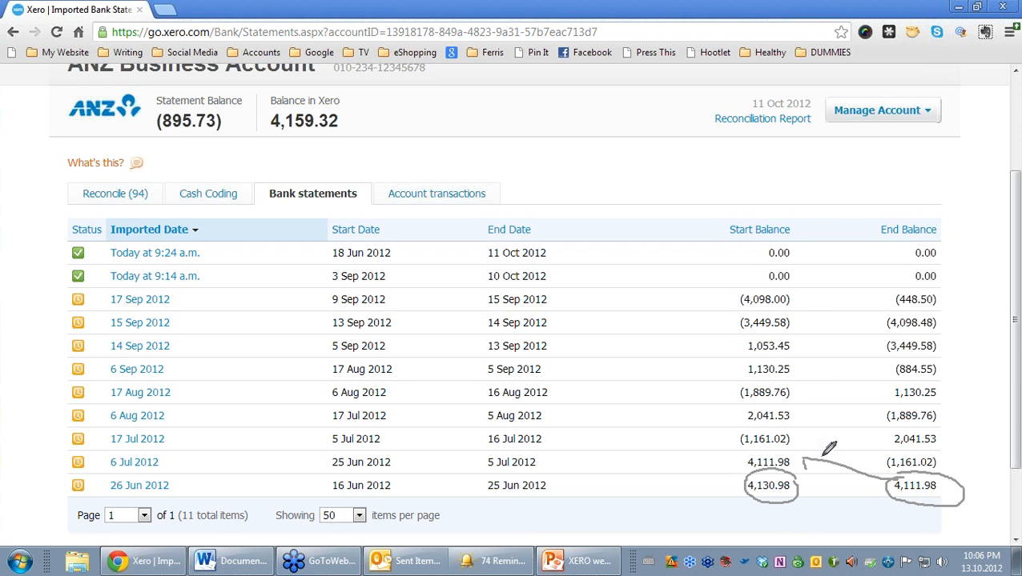
pyautogui.moveTo(884, 461); pyautogui.dragTo(794, 438)
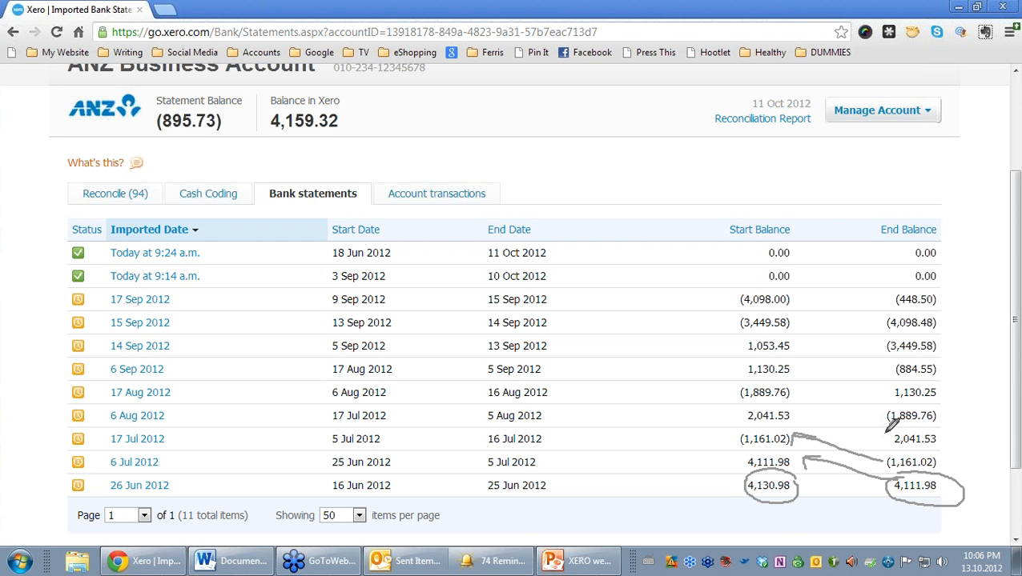
pyautogui.moveTo(896, 437); pyautogui.dragTo(794, 413)
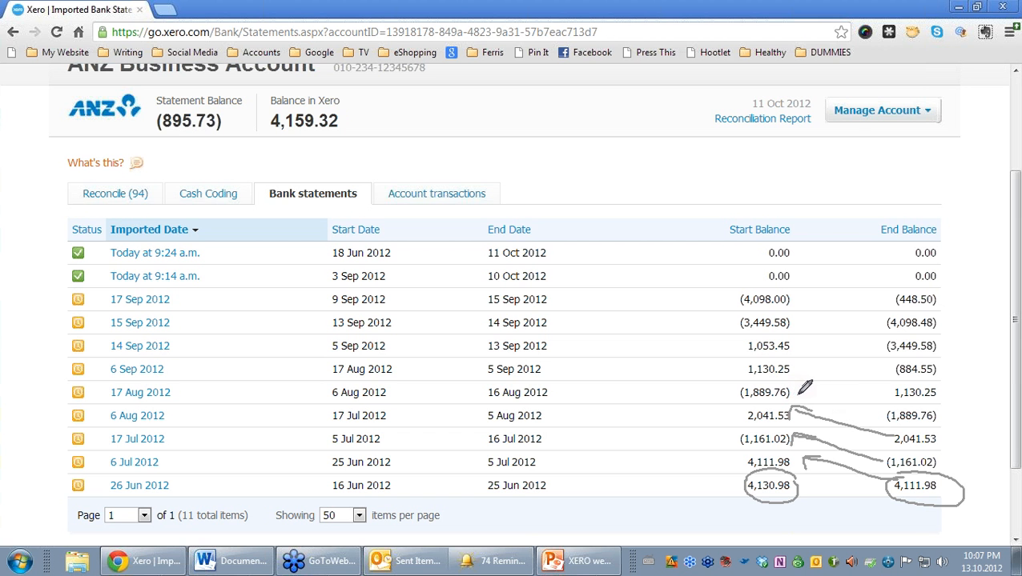
pyautogui.moveTo(794, 393); pyautogui.dragTo(879, 416)
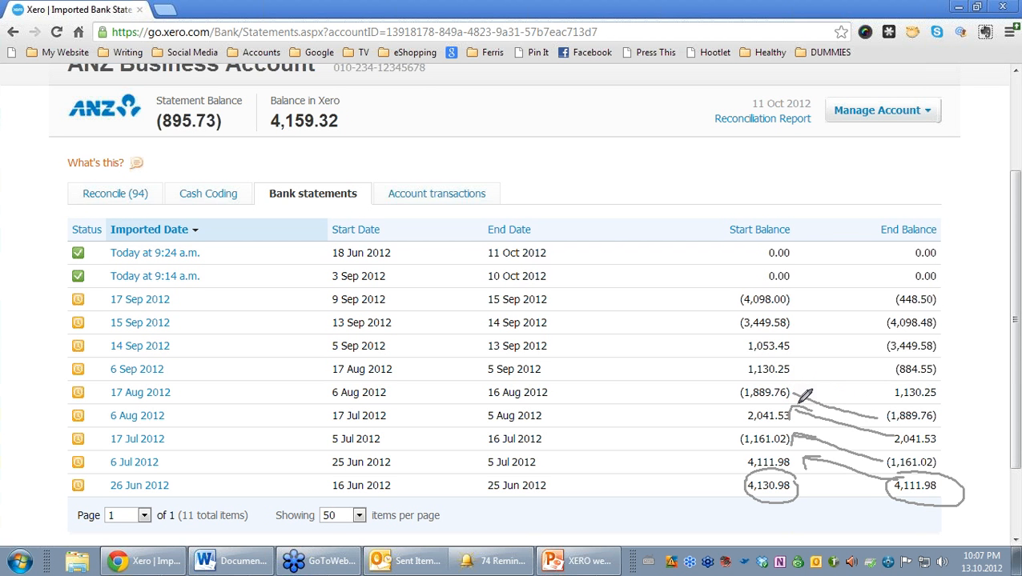
pyautogui.moveTo(796, 400); pyautogui.dragTo(799, 379)
pyautogui.moveTo(944, 354)
pyautogui.mouseDown()
pyautogui.moveTo(902, 348)
pyautogui.moveTo(905, 376)
pyautogui.moveTo(941, 362)
pyautogui.mouseUp()
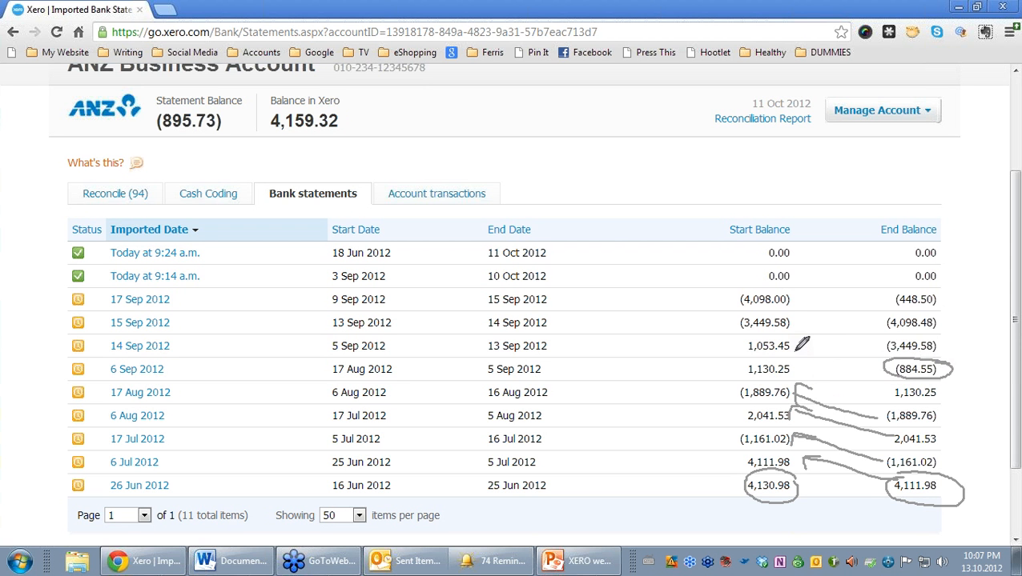
pyautogui.moveTo(803, 339)
pyautogui.mouseDown()
pyautogui.moveTo(772, 331)
pyautogui.moveTo(783, 351)
pyautogui.moveTo(805, 344)
pyautogui.moveTo(879, 363)
pyautogui.moveTo(820, 363)
pyautogui.mouseUp()
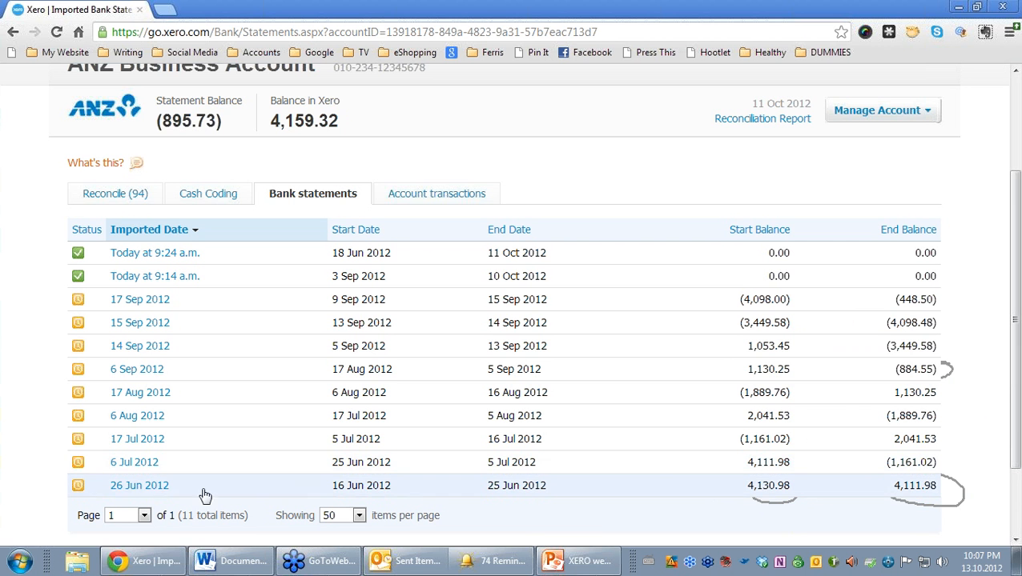
# Open the bank statement imported on 26 Jun 2012 and review its transactions and the option to delete the whole statement
pyautogui.click(141, 486)
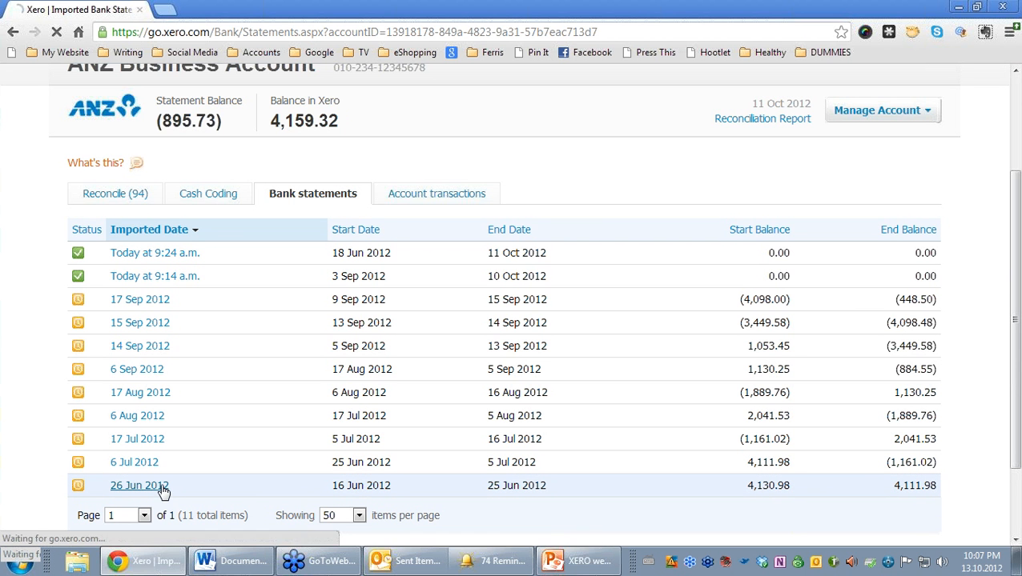
pyautogui.scroll(-3, 162, 492)
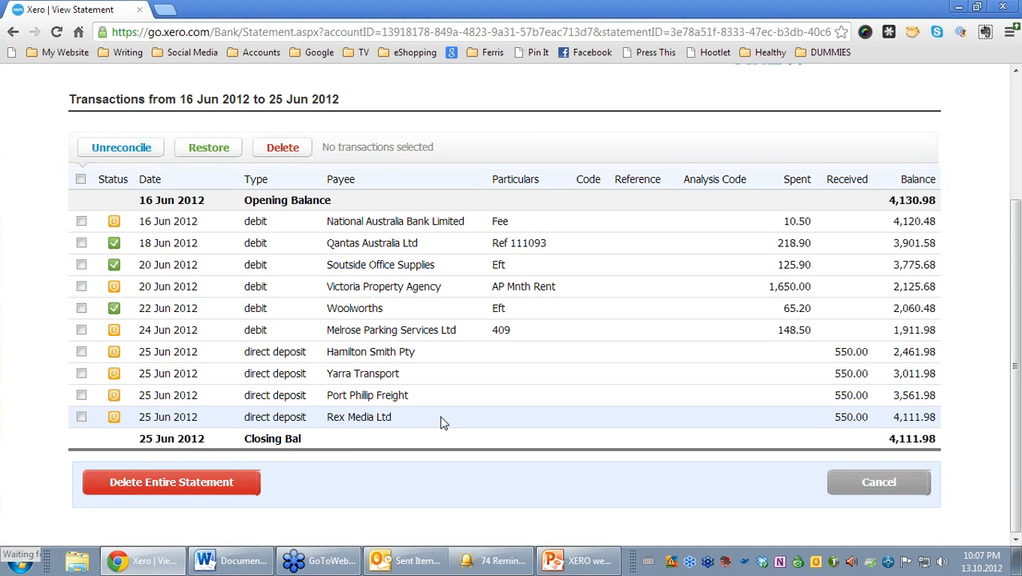
pyautogui.scroll(2, 444, 423)
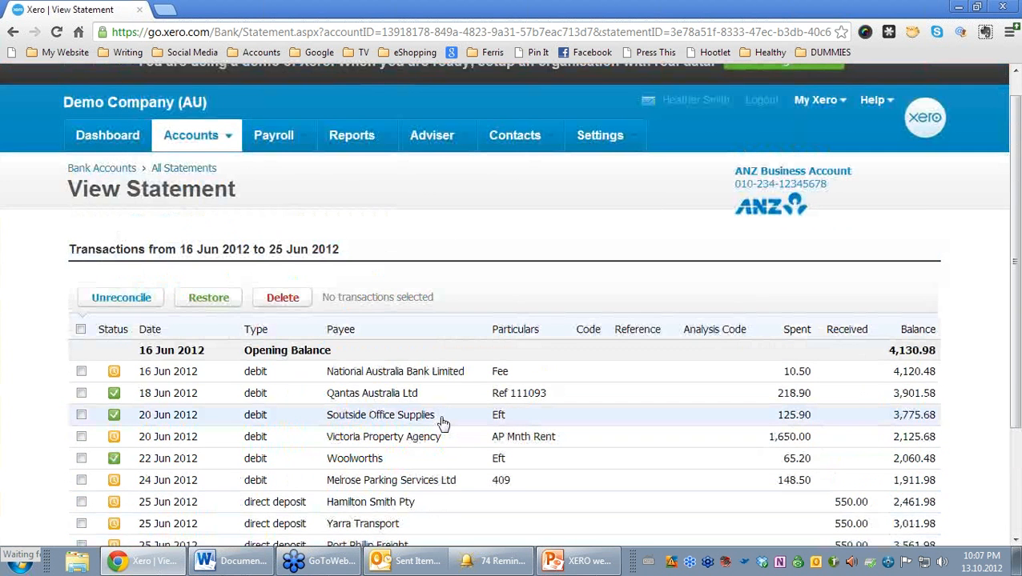
pyautogui.scroll(-2, 443, 423)
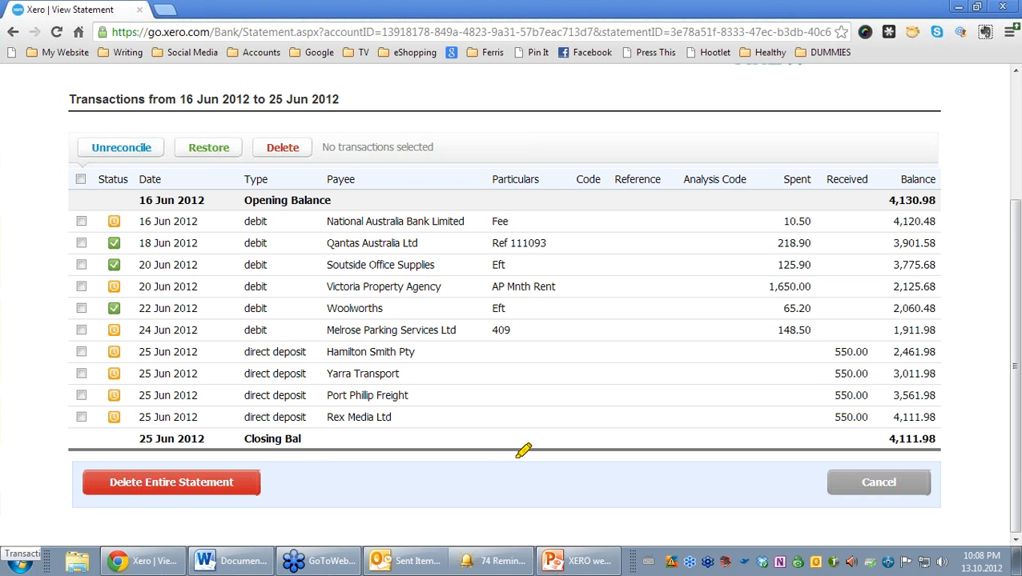
pyautogui.moveTo(321, 482)
pyautogui.mouseDown()
pyautogui.moveTo(263, 439)
pyautogui.moveTo(71, 467)
pyautogui.moveTo(260, 490)
pyautogui.moveTo(276, 442)
pyautogui.mouseUp()
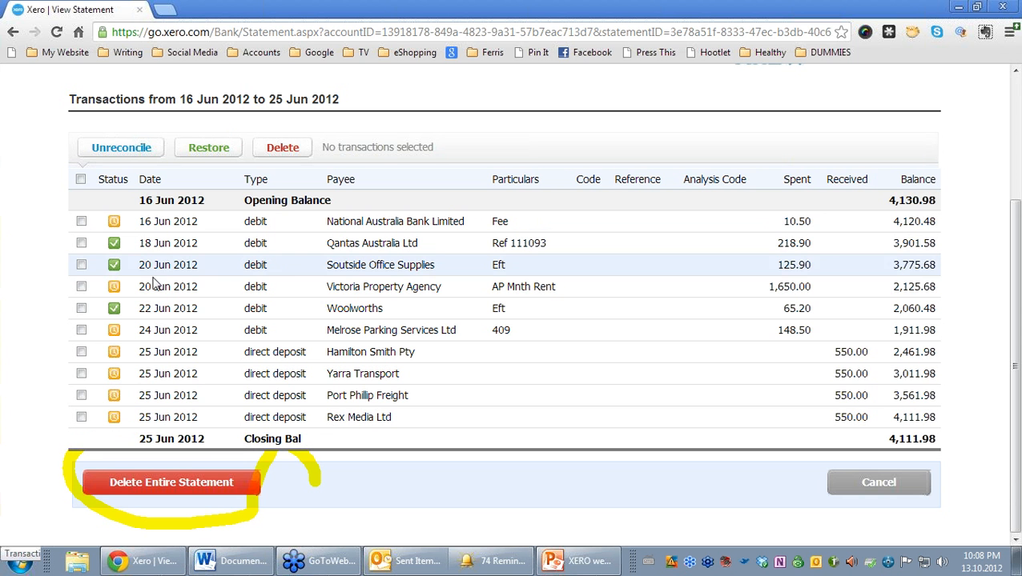
# Unreconcile the 20 Jun 2012 debit to Soutside Office Supplies
pyautogui.click(81, 286)
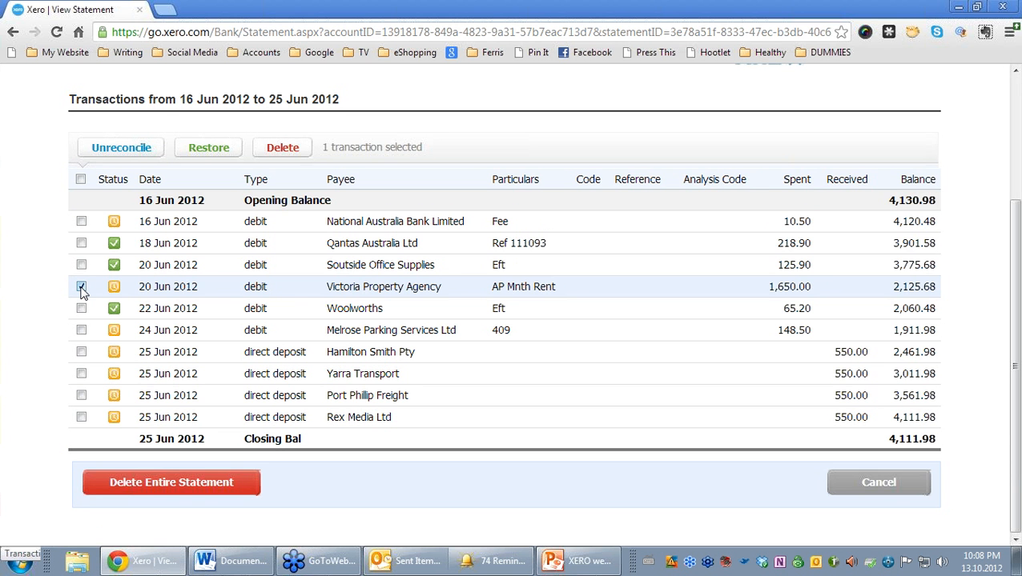
pyautogui.click(81, 264)
pyautogui.click(81, 286)
pyautogui.click(137, 153)
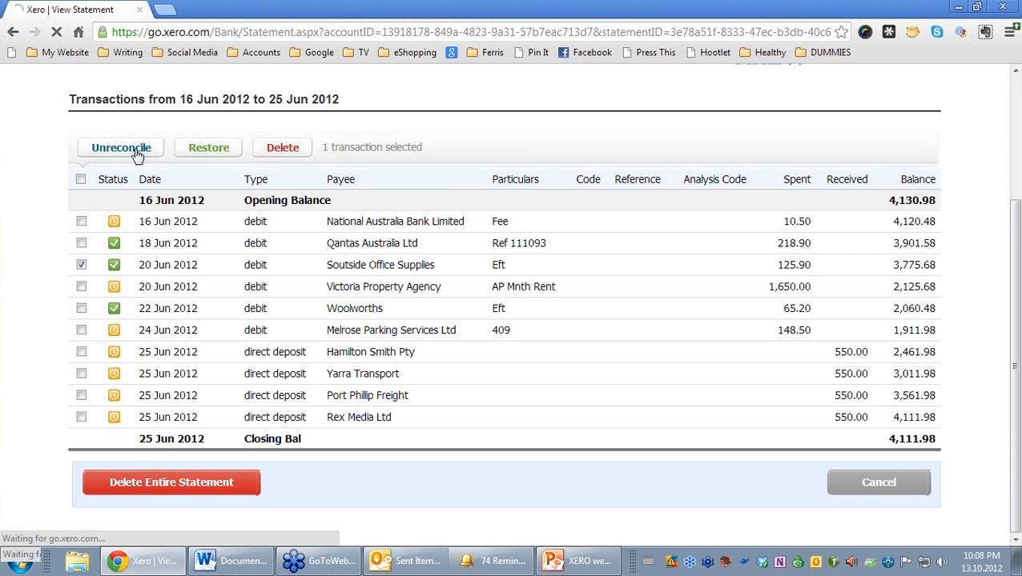
pyautogui.scroll(-1, 195, 352)
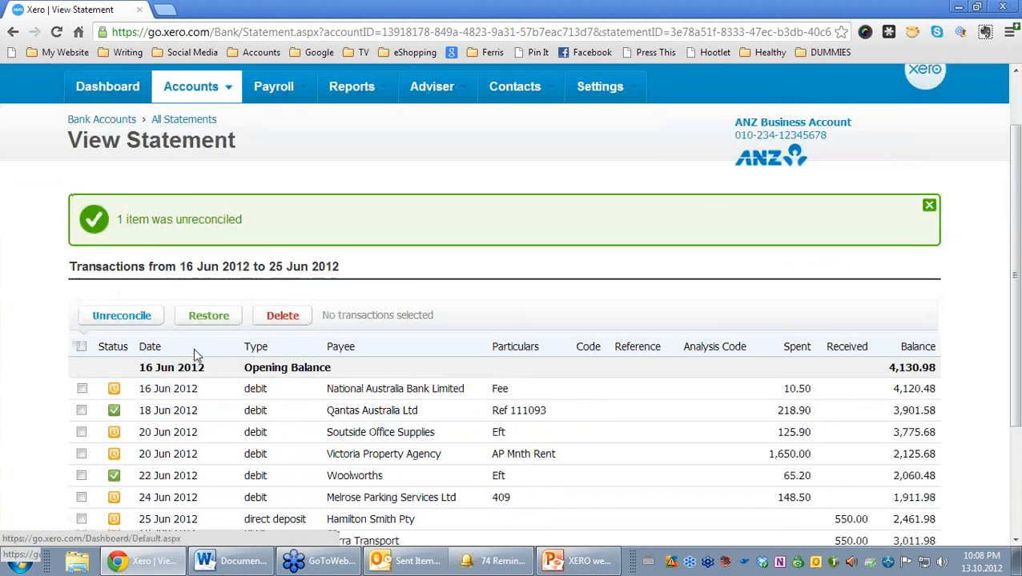
pyautogui.scroll(-2, 193, 348)
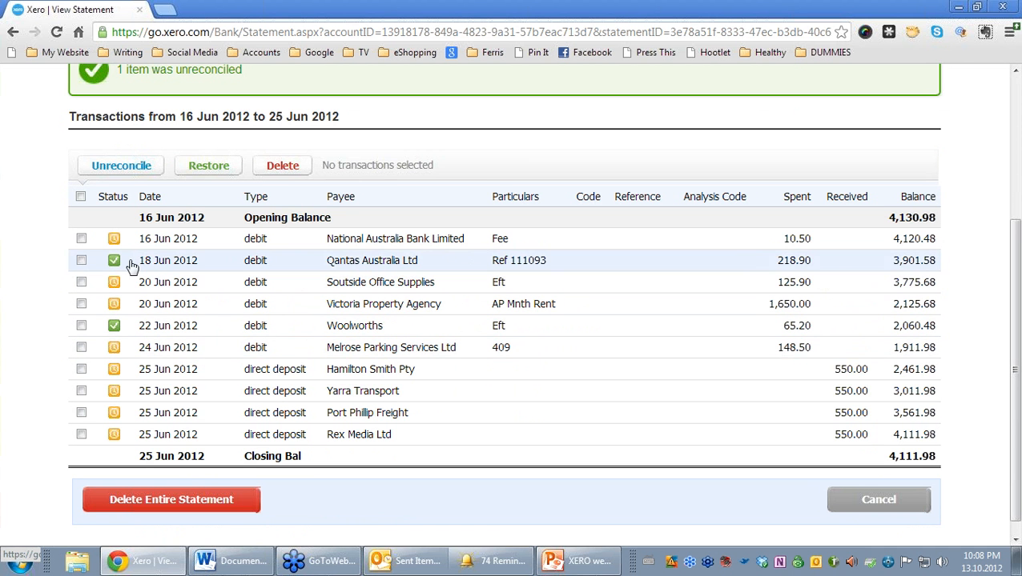
# Try to restore transactions in the statement with none selected
pyautogui.click(218, 166)
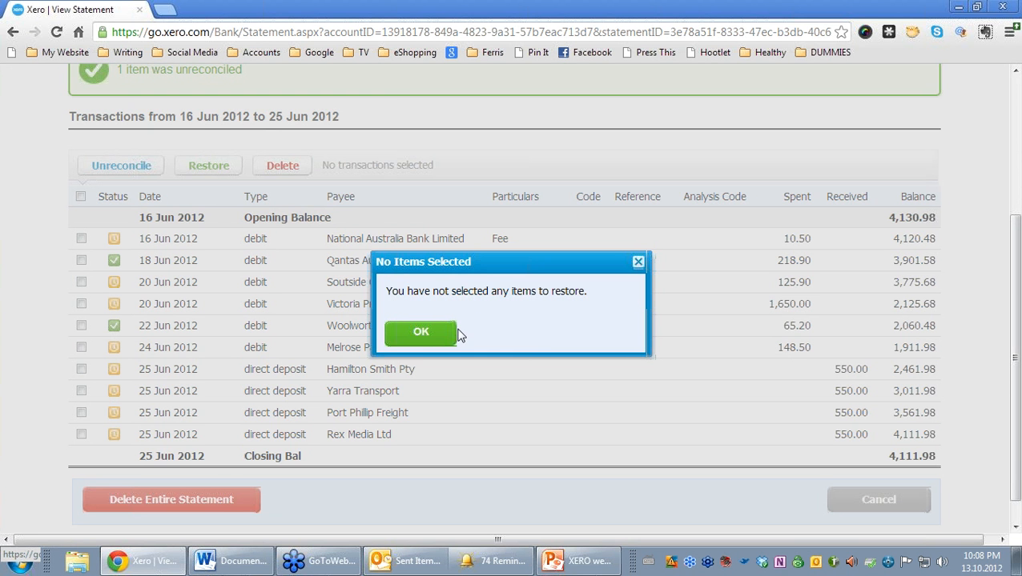
pyautogui.click(422, 334)
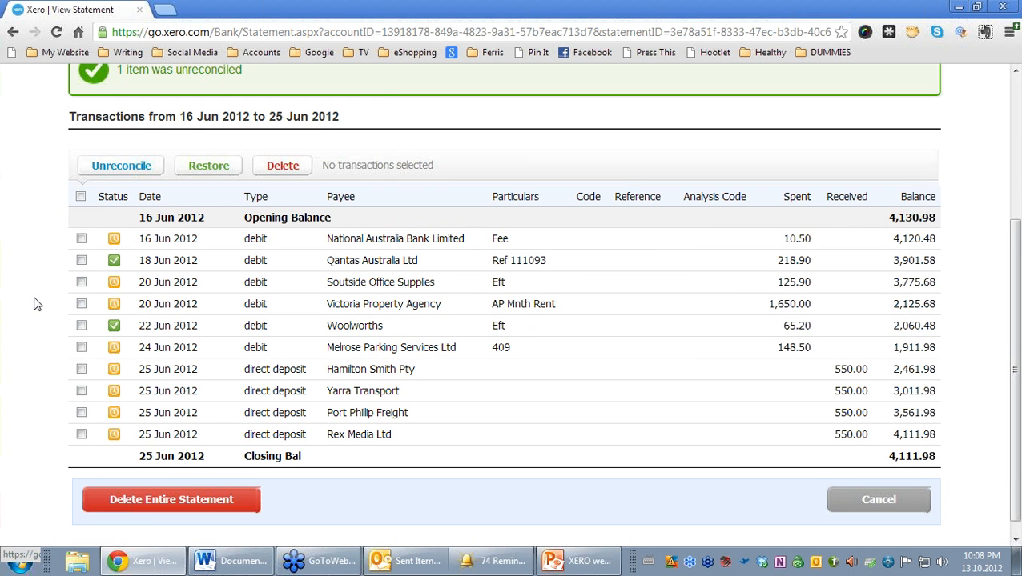
# Leave this statement and open the one imported today at 9:24 a.m
pyautogui.click(863, 500)
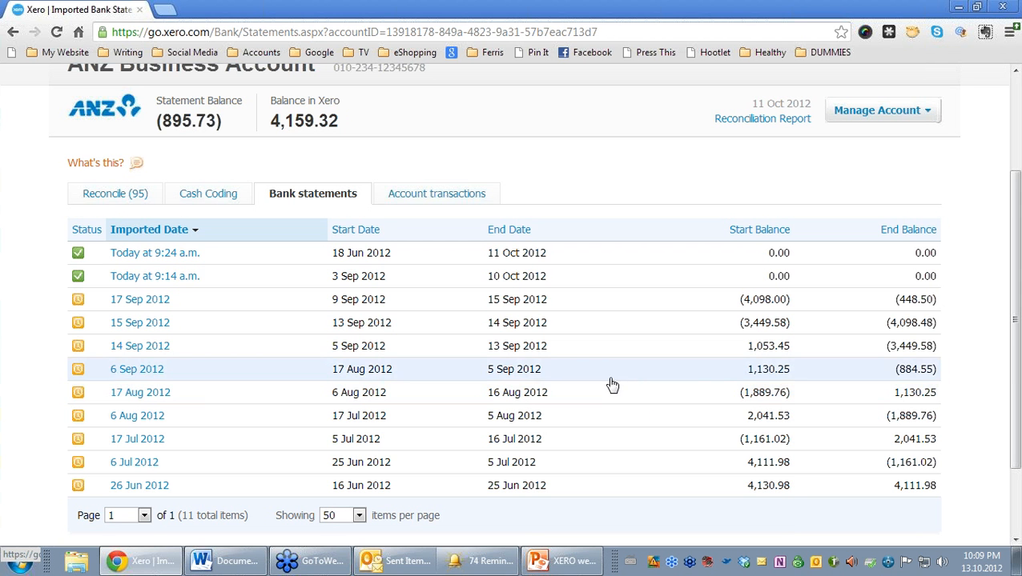
pyautogui.click(158, 254)
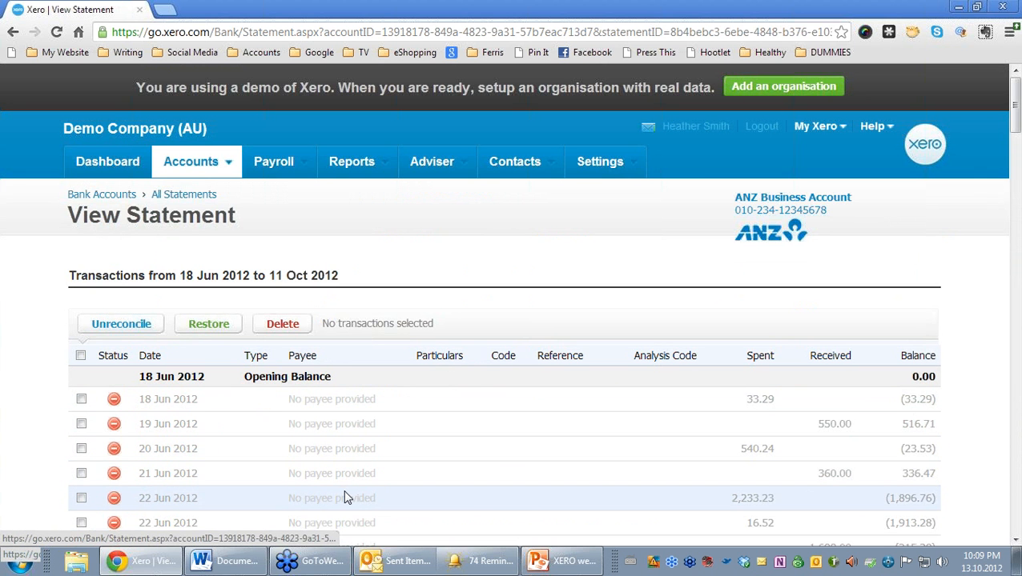
# Try to delete the first three transactions of the statement, dated 18, 19 and 20 Jun 2012
pyautogui.click(82, 400)
pyautogui.click(82, 424)
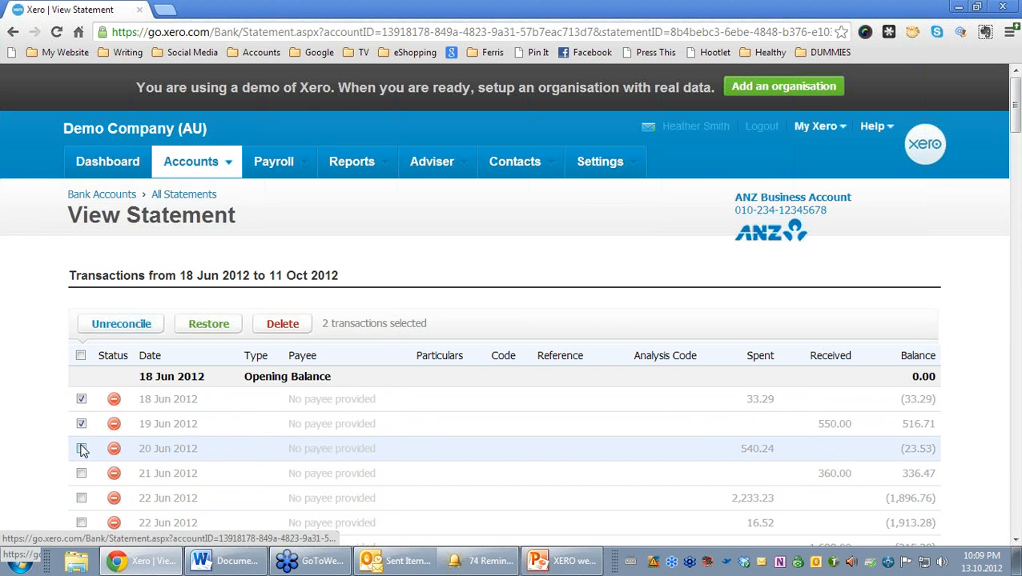
pyautogui.click(81, 448)
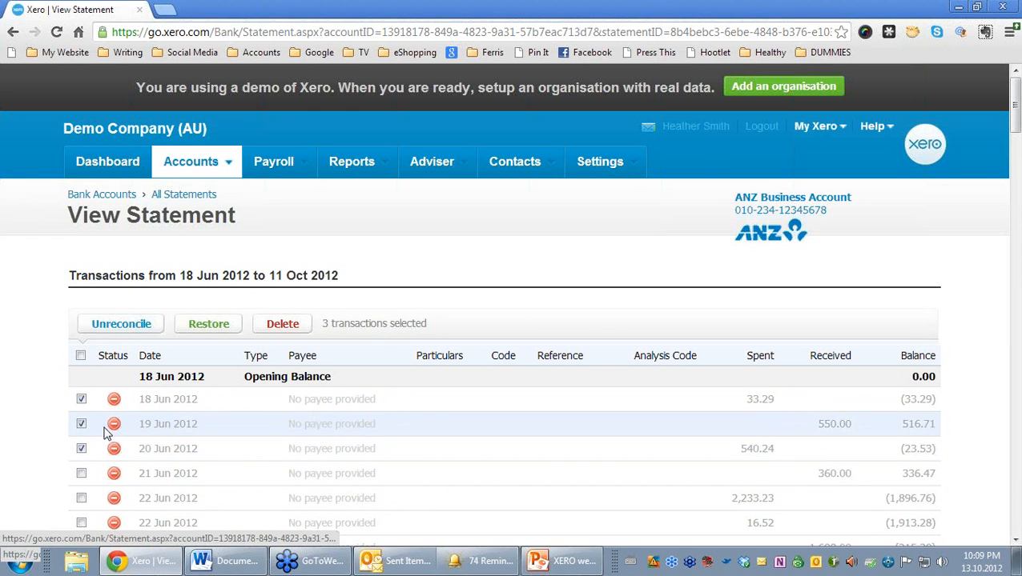
pyautogui.click(288, 327)
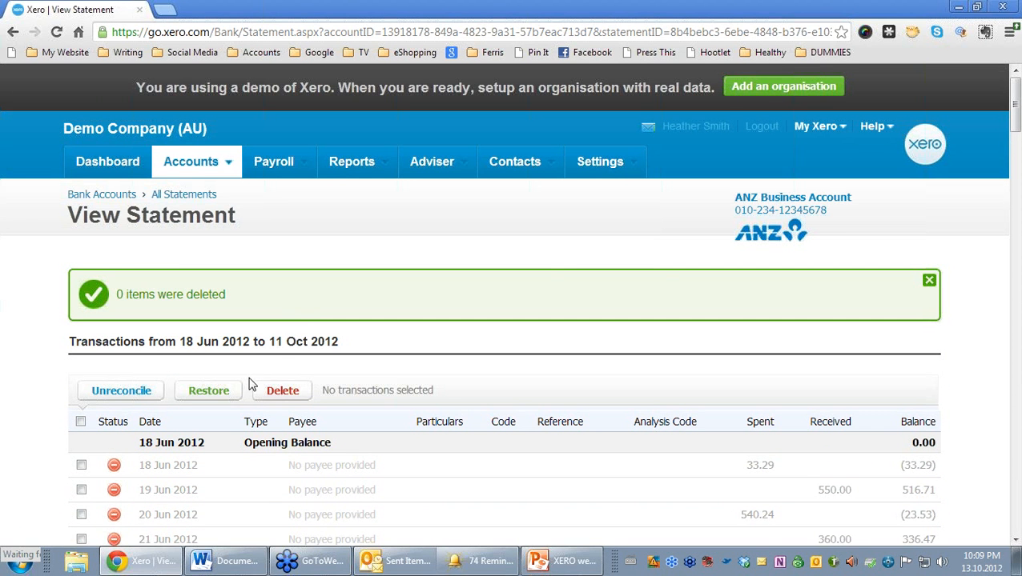
# Restore the deleted 18 Jun 2012 transaction at the start of the statement
pyautogui.scroll(-2, 201, 440)
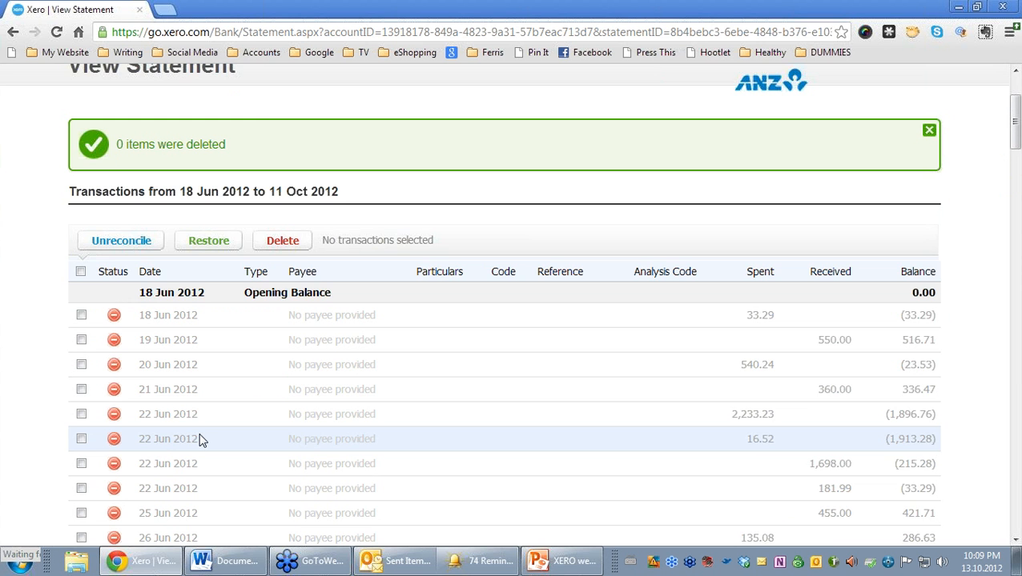
pyautogui.scroll(-1, 201, 439)
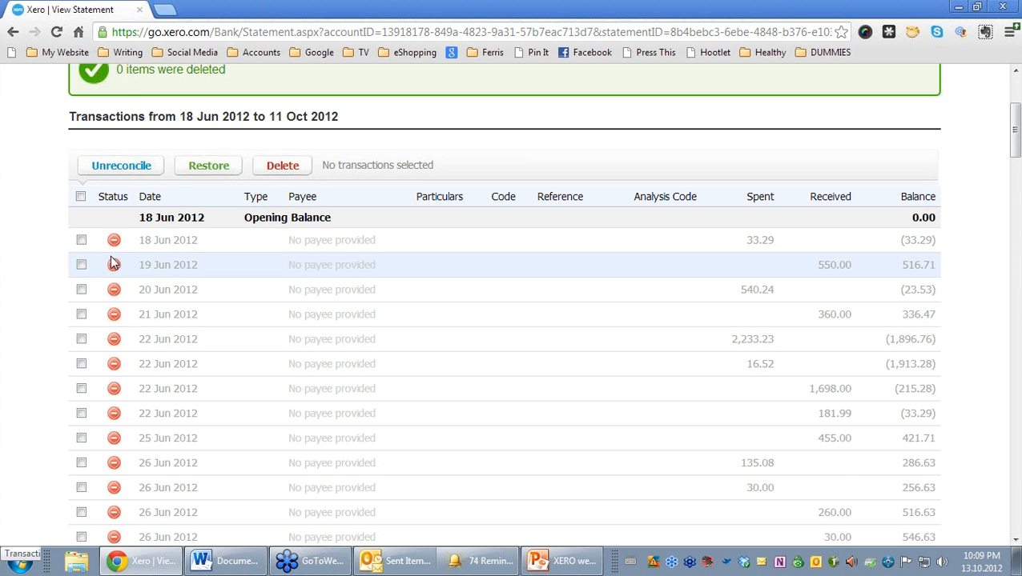
pyautogui.scroll(-6, 168, 293)
pyautogui.scroll(6, 168, 294)
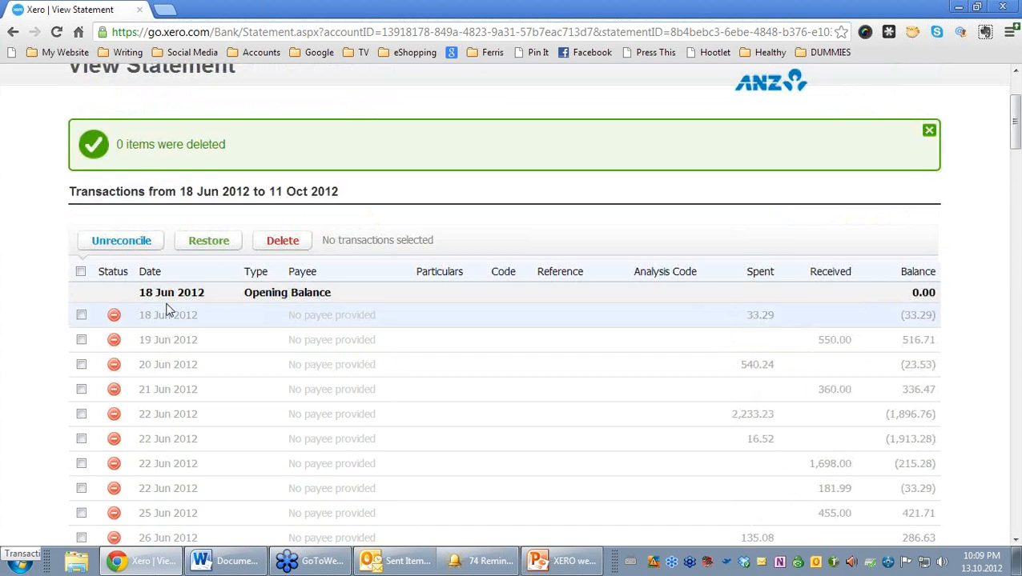
pyautogui.click(81, 316)
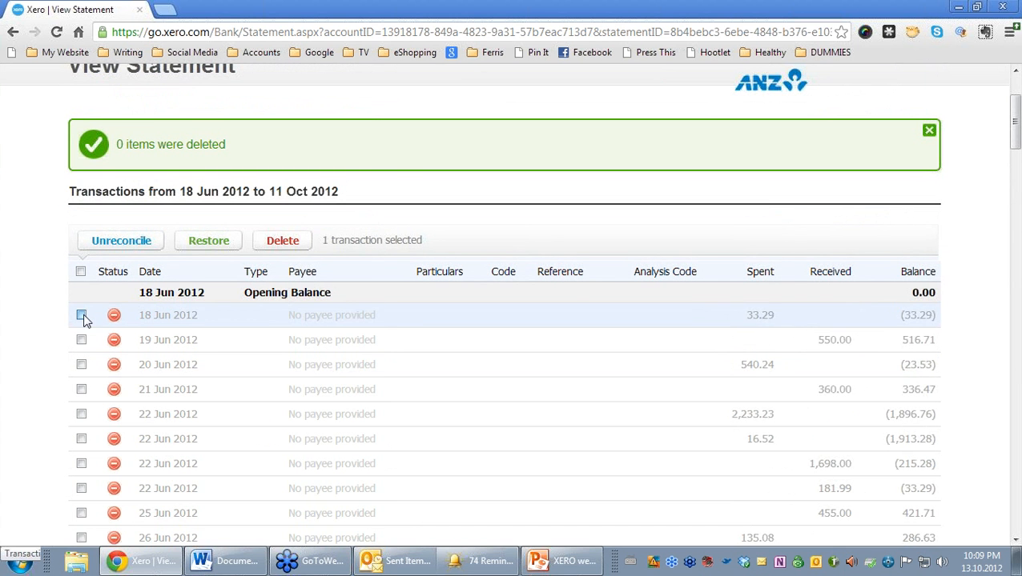
pyautogui.click(208, 241)
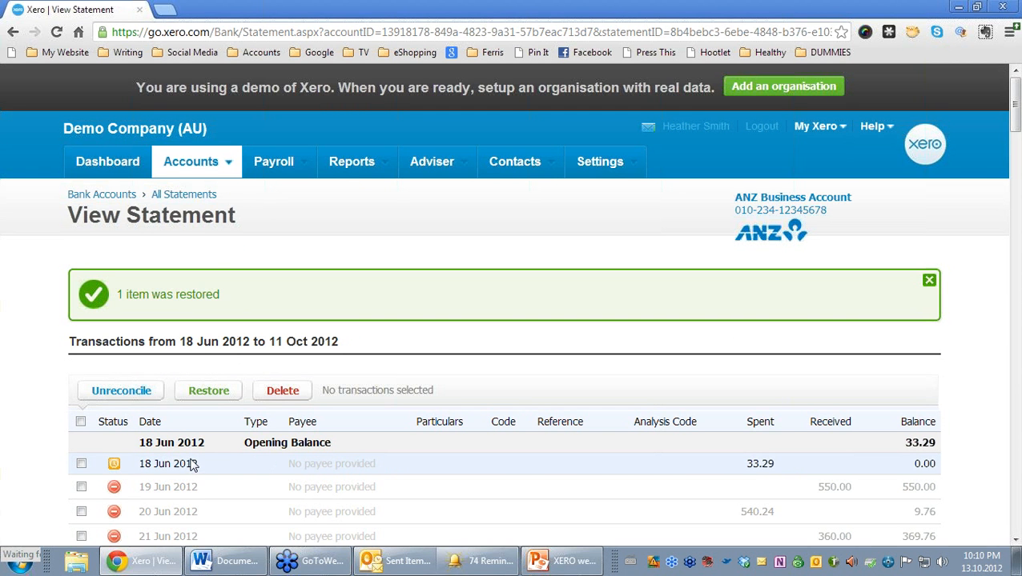
# Delete the restored 18 Jun 2012 transaction again
pyautogui.scroll(-5, 193, 465)
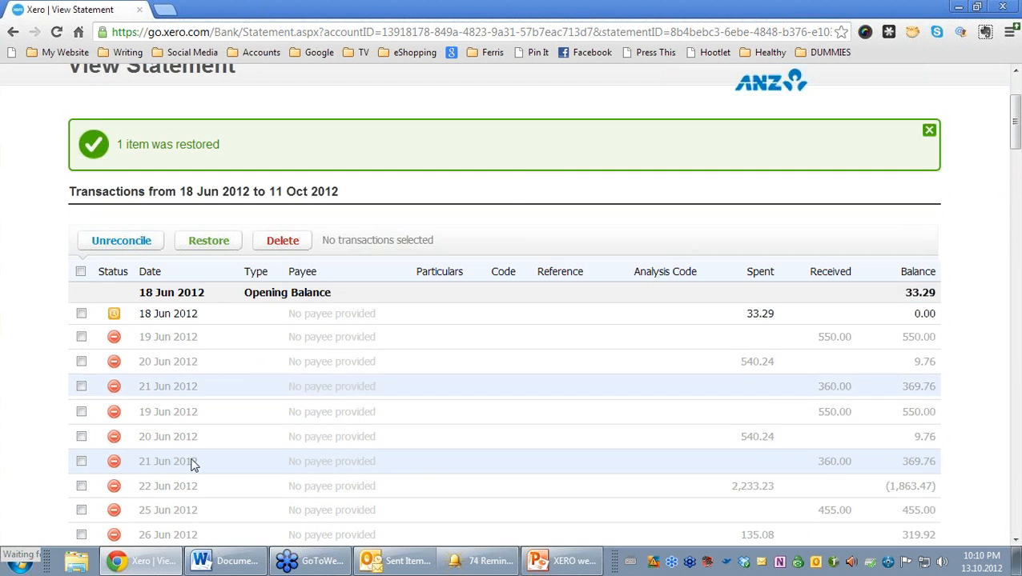
pyautogui.scroll(5, 192, 465)
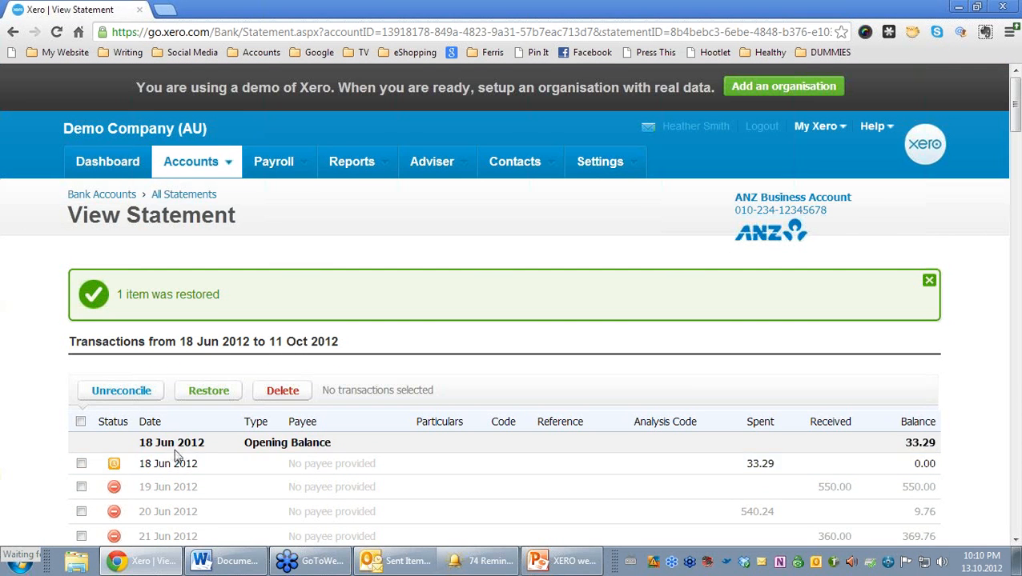
pyautogui.click(81, 464)
pyautogui.click(282, 392)
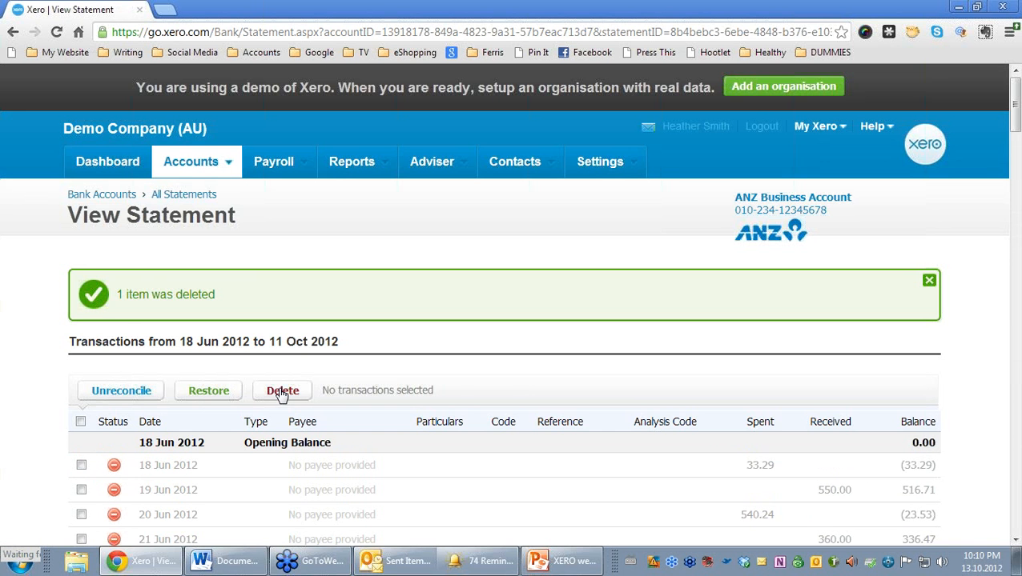
pyautogui.scroll(-4, 276, 396)
pyautogui.scroll(-20, 272, 397)
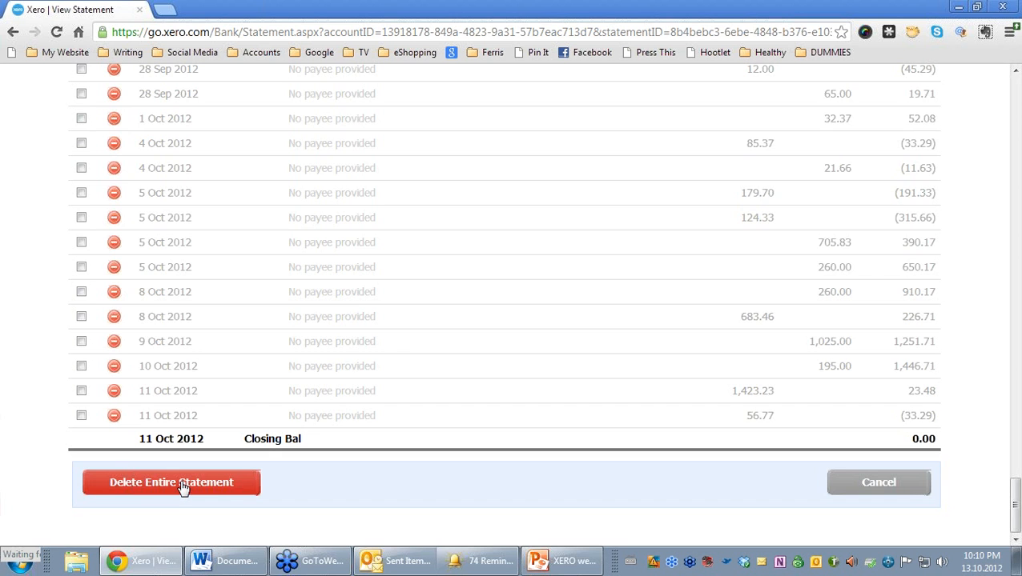
# Delete the entire bank statement without also deleting its reconciled transactions
pyautogui.click(183, 484)
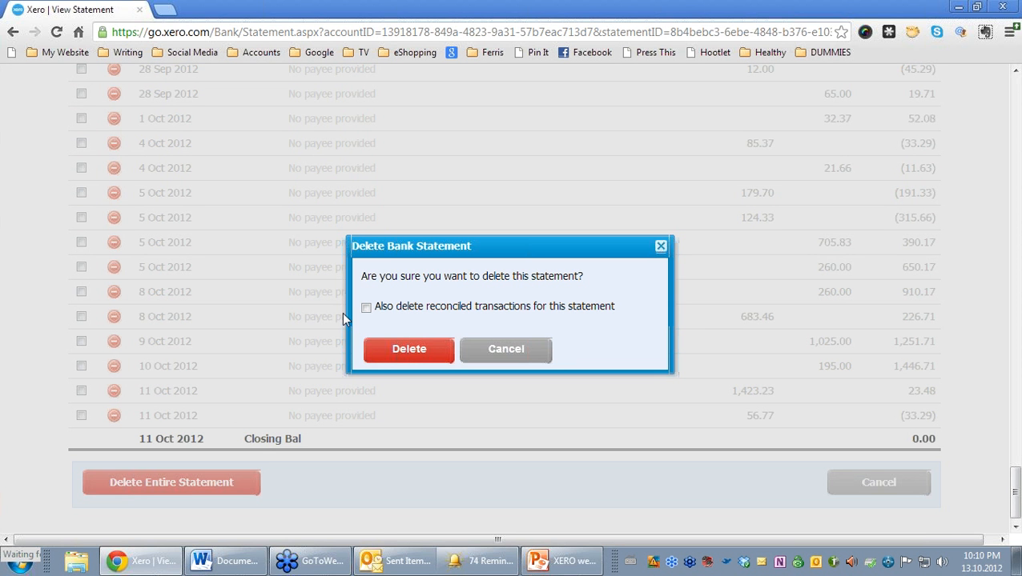
pyautogui.click(433, 352)
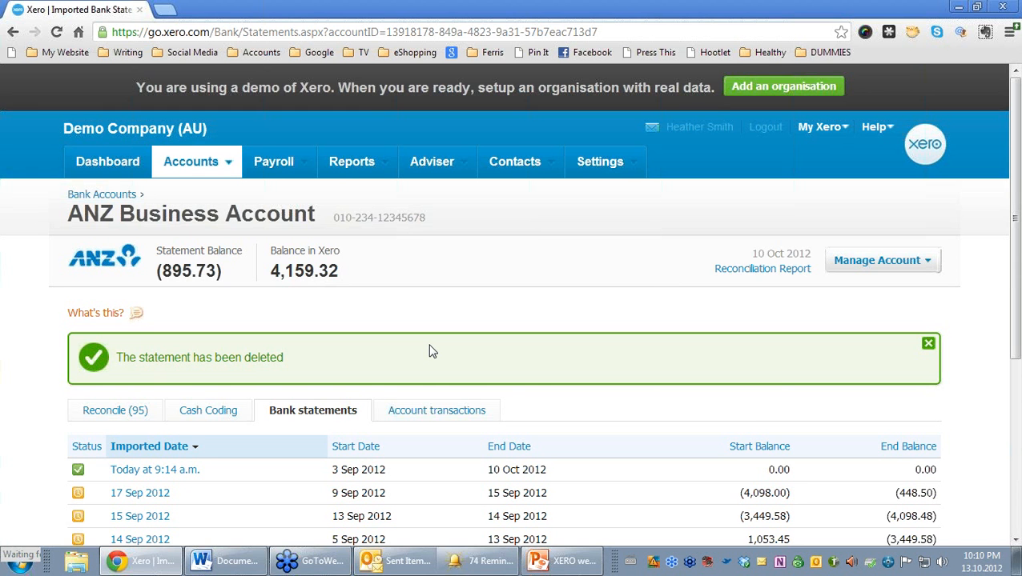
# Set the imported bank statements list to show 200 items per page and review the listed statements
pyautogui.scroll(-2, 432, 352)
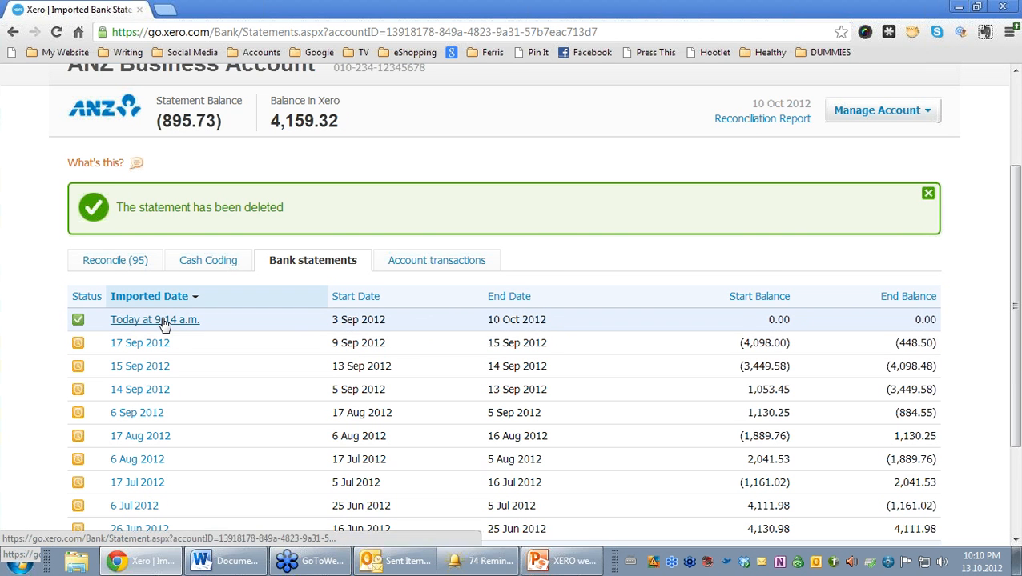
pyautogui.scroll(-2, 164, 324)
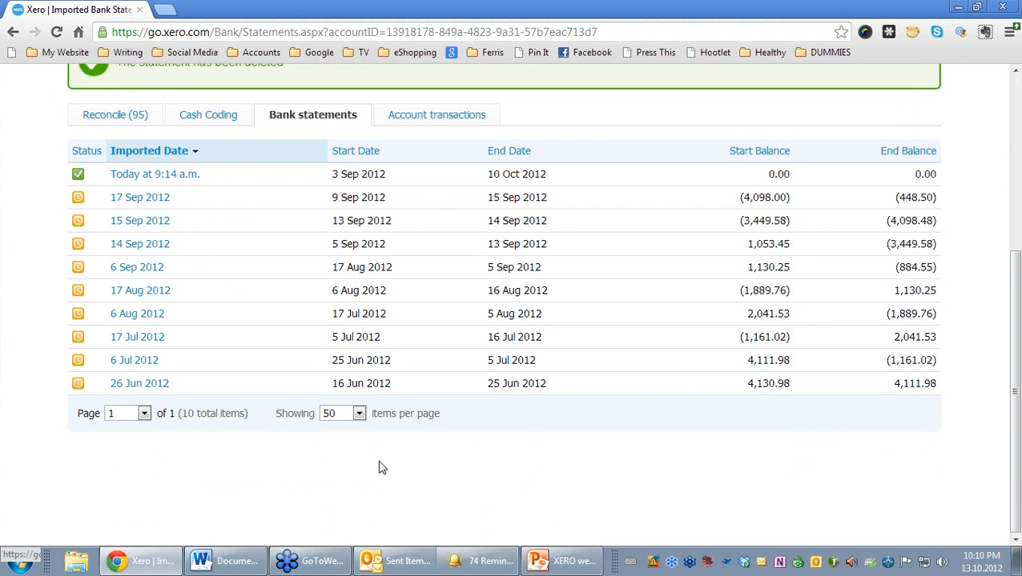
pyautogui.click(144, 414)
pyautogui.click(144, 414)
pyautogui.click(362, 416)
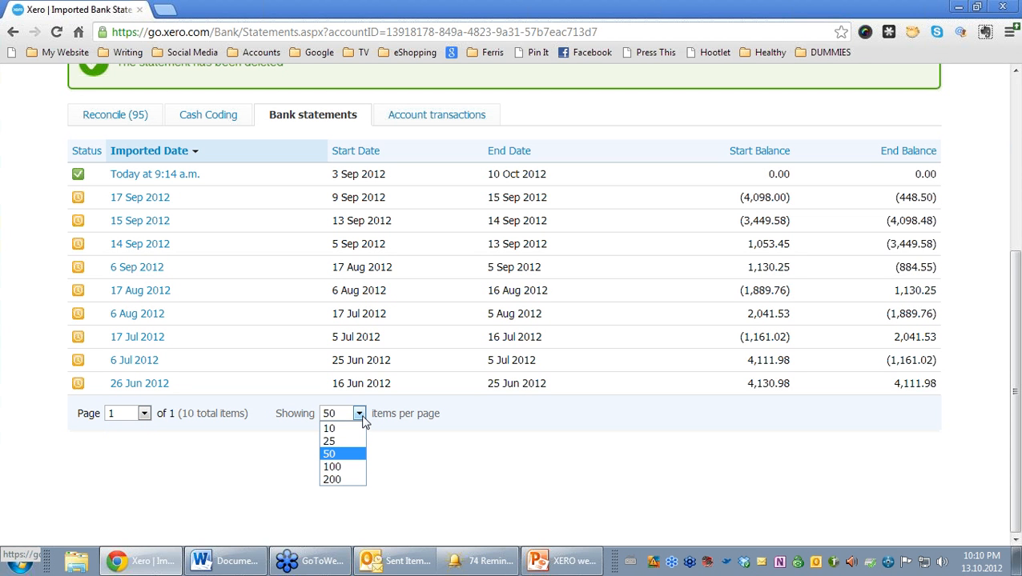
pyautogui.click(354, 479)
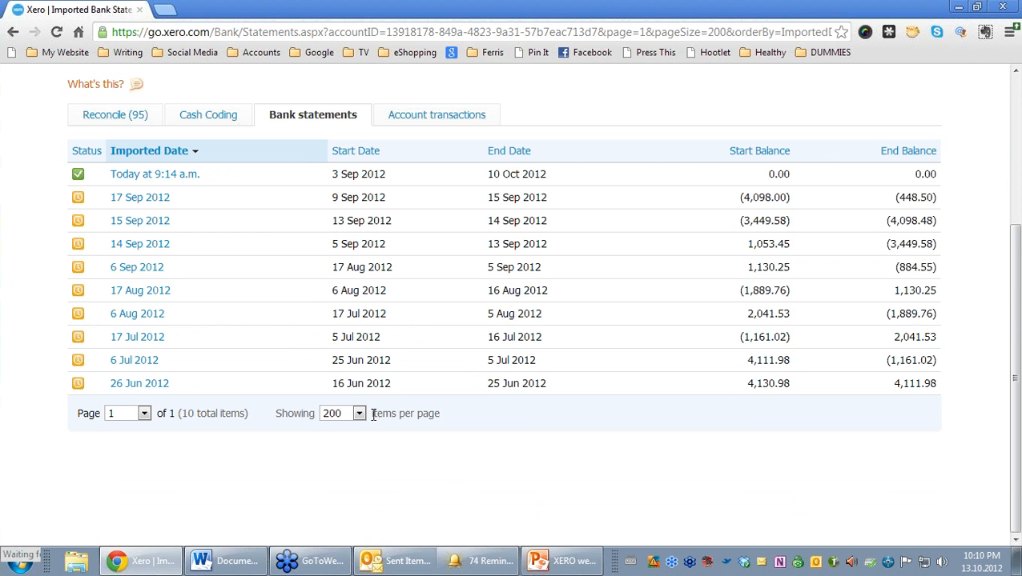
pyautogui.scroll(1, 373, 414)
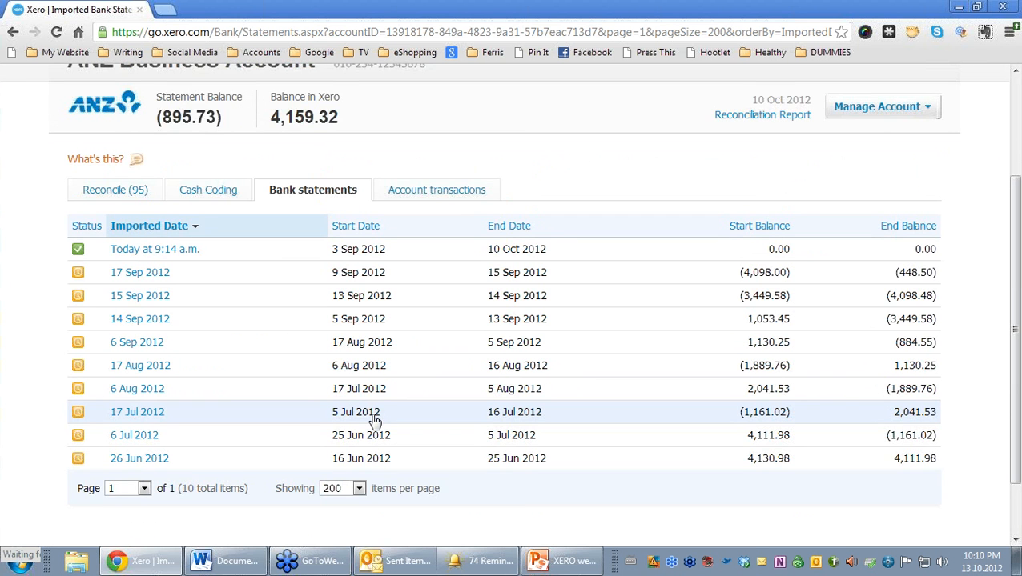
pyautogui.scroll(1, 373, 420)
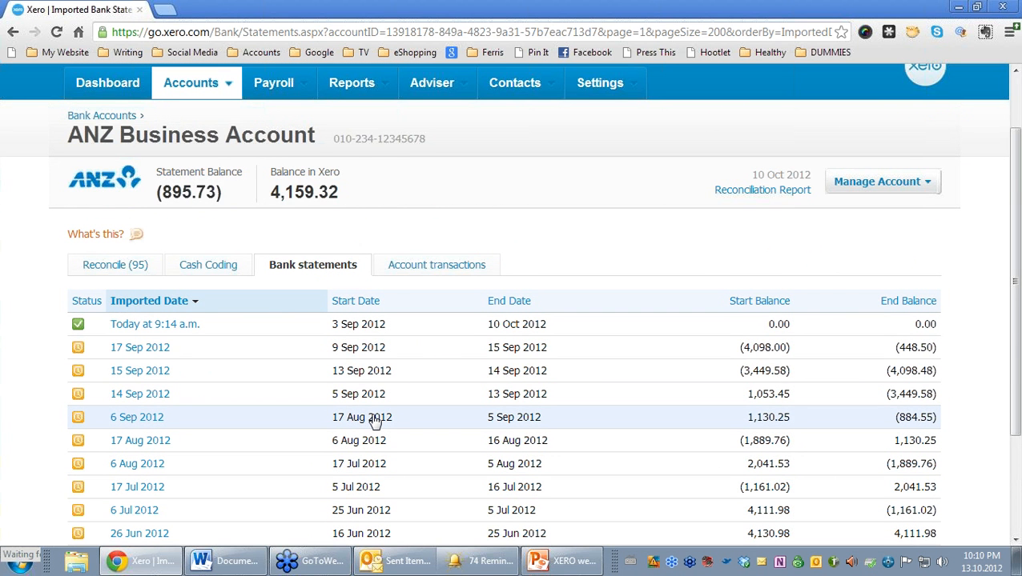
pyautogui.scroll(-1, 374, 422)
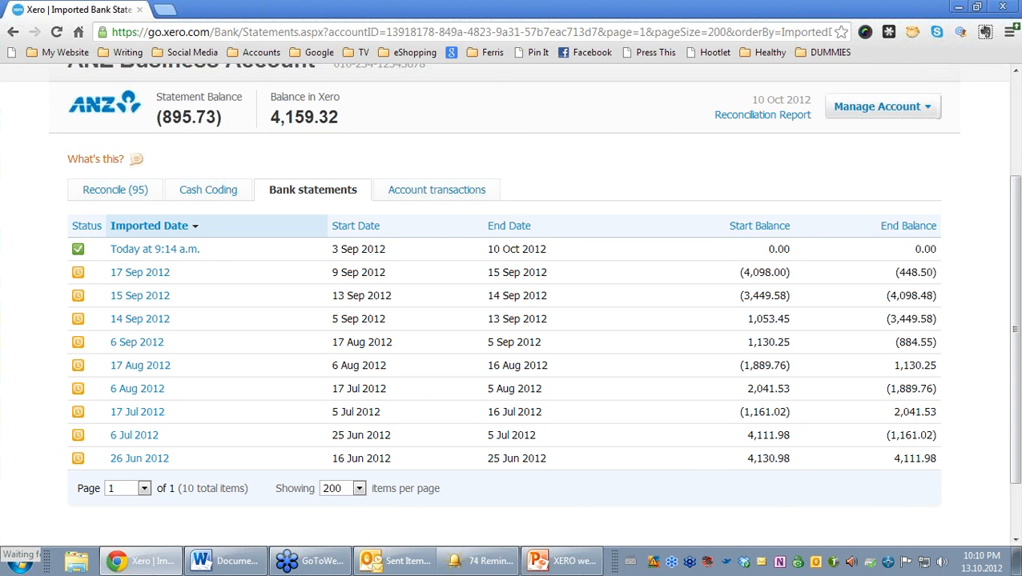
# Switch to the Xero presentation in PowerPoint and advance the slide show by one slide
pyautogui.click(562, 562)
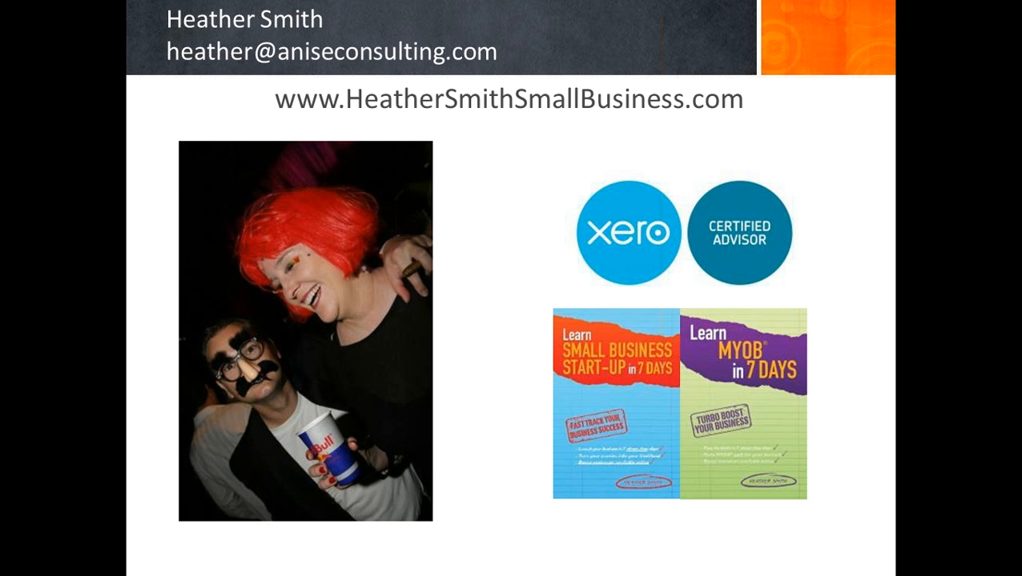
pyautogui.press('Right')
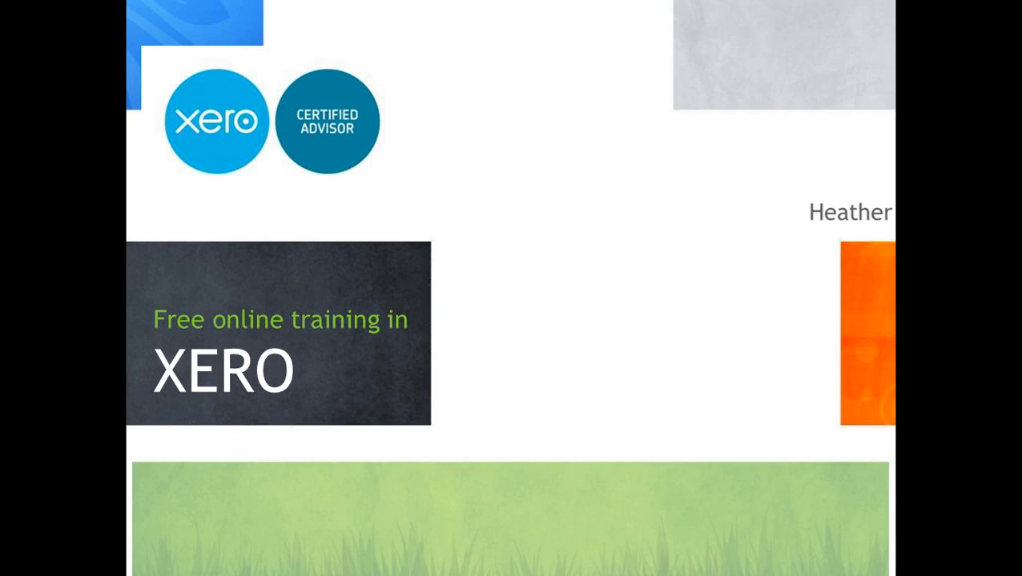